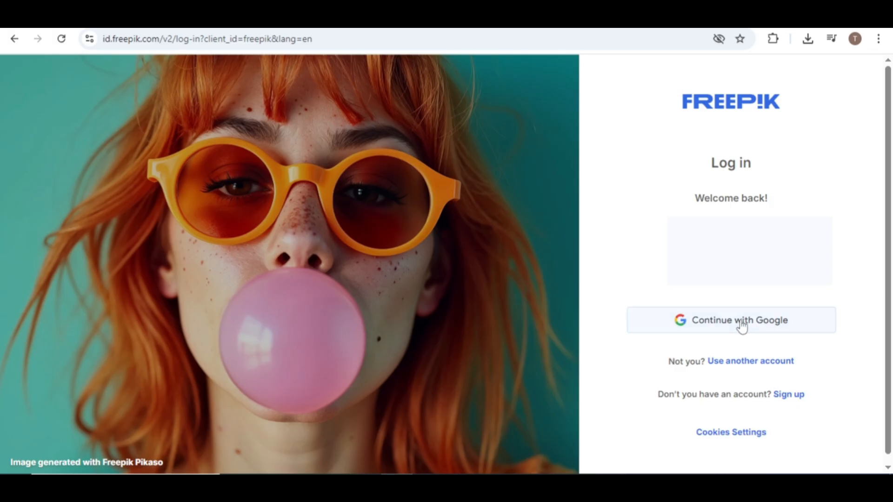
Step: Log in to Freepik with the Google account and open the AI Image Generator
{"action": "left_click", "coordinate": [737, 326]}
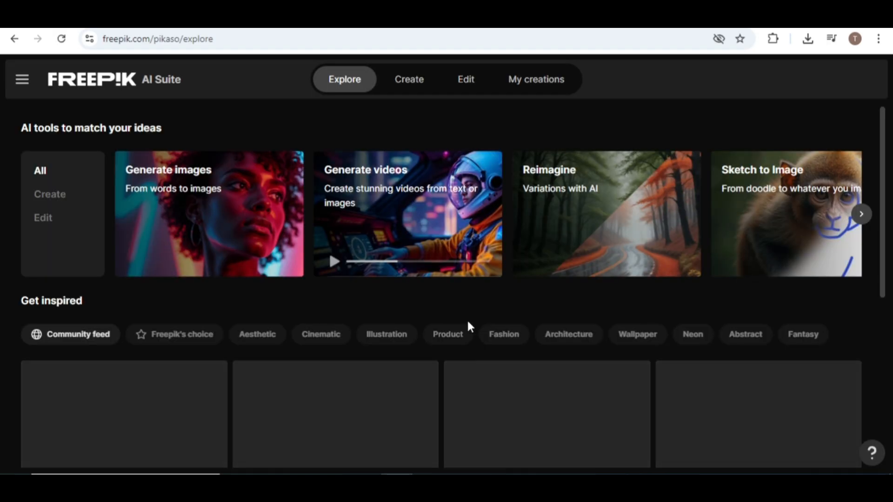
{"action": "mouse_move", "coordinate": [586, 222]}
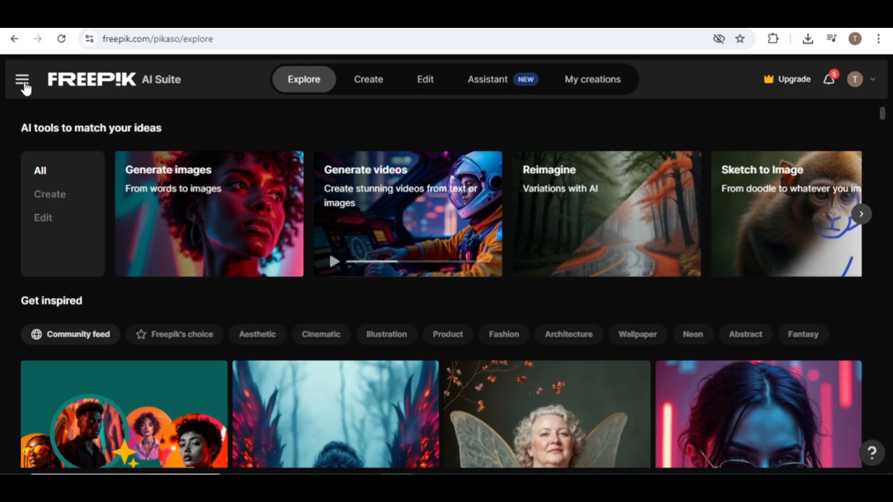
{"action": "left_click", "coordinate": [23, 86]}
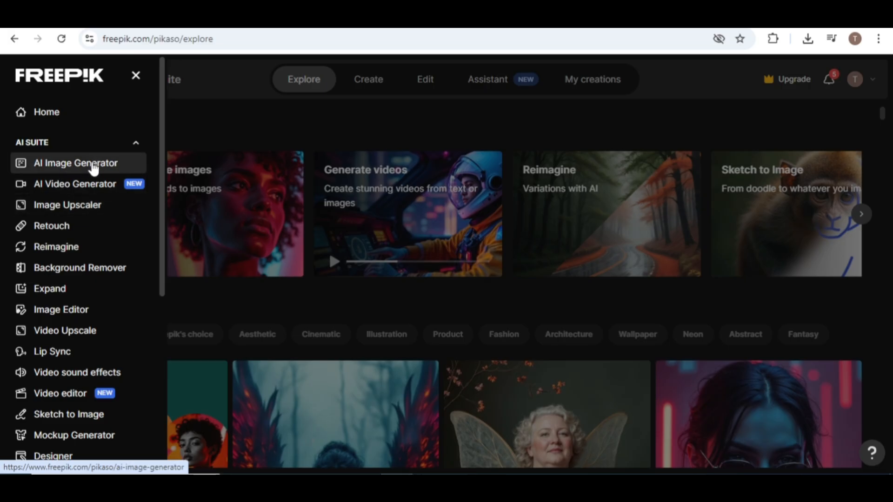
{"action": "left_click", "coordinate": [73, 164]}
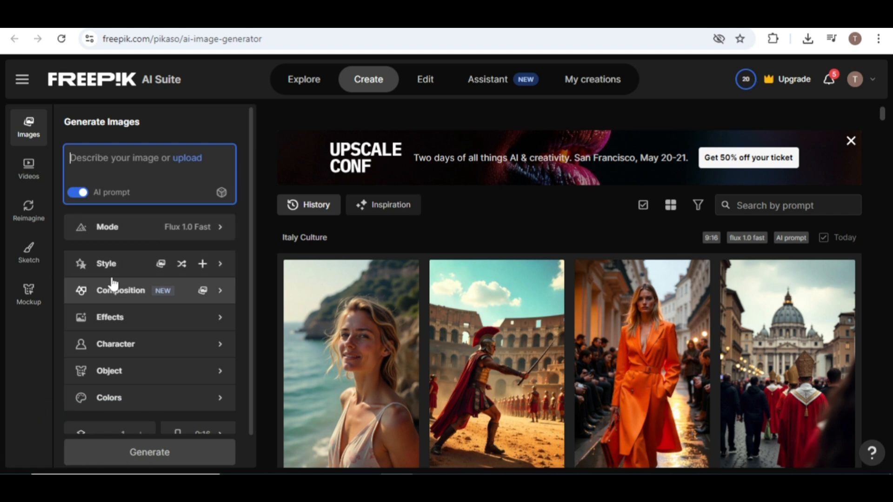
Step: Look through the aspect ratio options and choose 9:16 Social story for the generated image
{"action": "scroll", "coordinate": [126, 407], "scroll_direction": "down", "scroll_amount": 1}
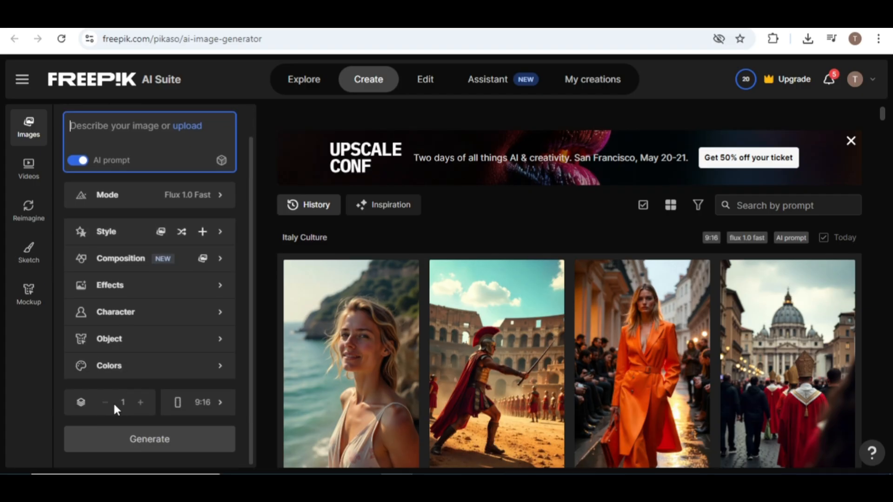
{"action": "left_click", "coordinate": [140, 402]}
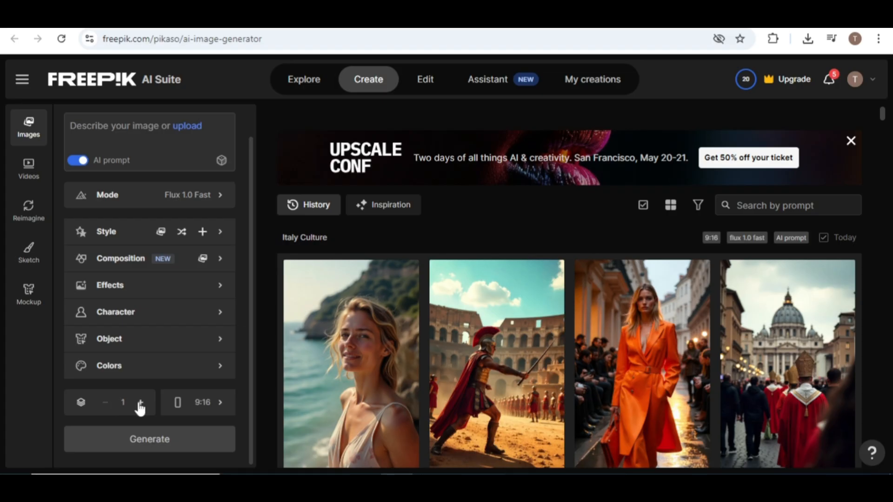
{"action": "left_click", "coordinate": [194, 408]}
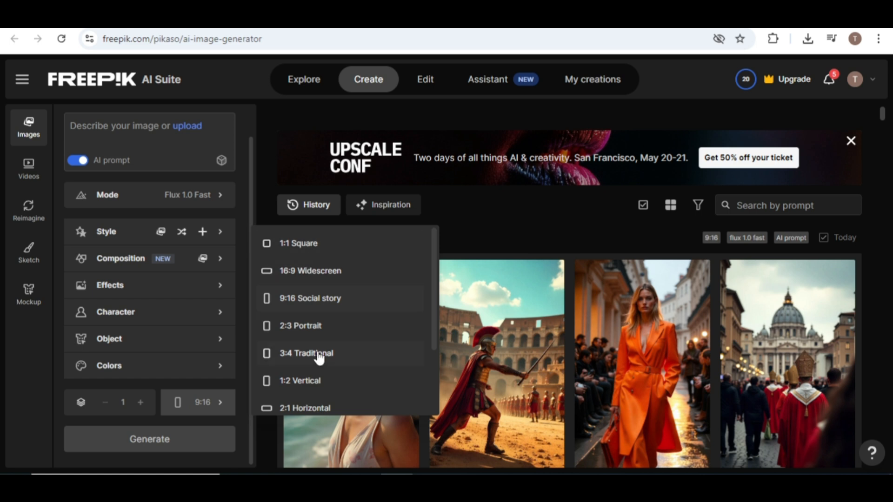
{"action": "scroll", "coordinate": [322, 358], "scroll_direction": "down", "scroll_amount": 2}
{"action": "scroll", "coordinate": [322, 396], "scroll_direction": "down", "scroll_amount": 1}
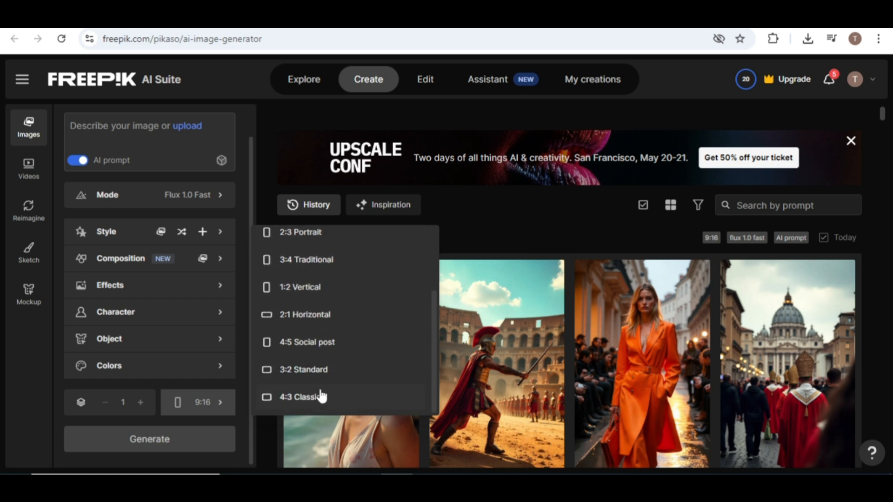
{"action": "scroll", "coordinate": [320, 355], "scroll_direction": "up", "scroll_amount": 3}
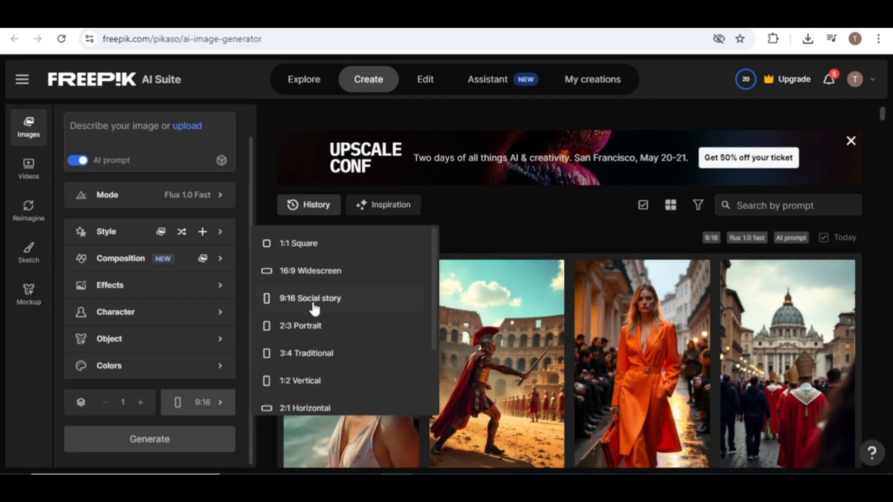
{"action": "left_click", "coordinate": [309, 302]}
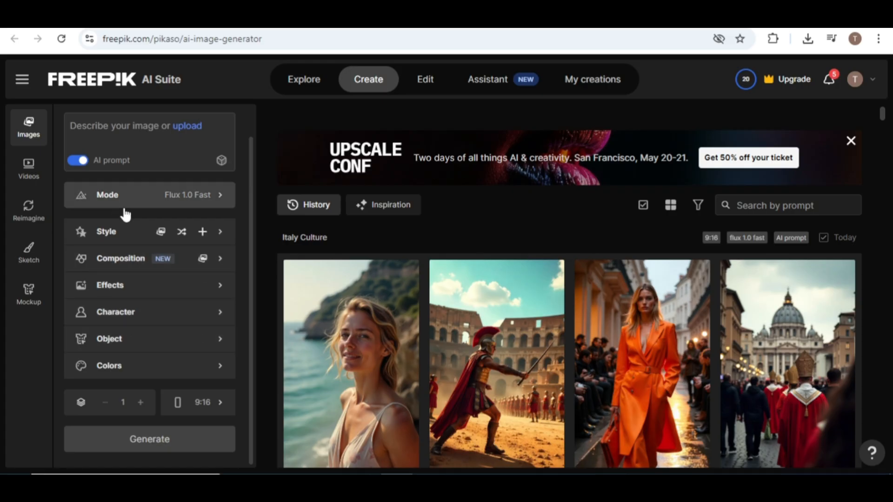
{"action": "scroll", "coordinate": [126, 214], "scroll_direction": "up", "scroll_amount": 1}
{"action": "left_click", "coordinate": [112, 160]}
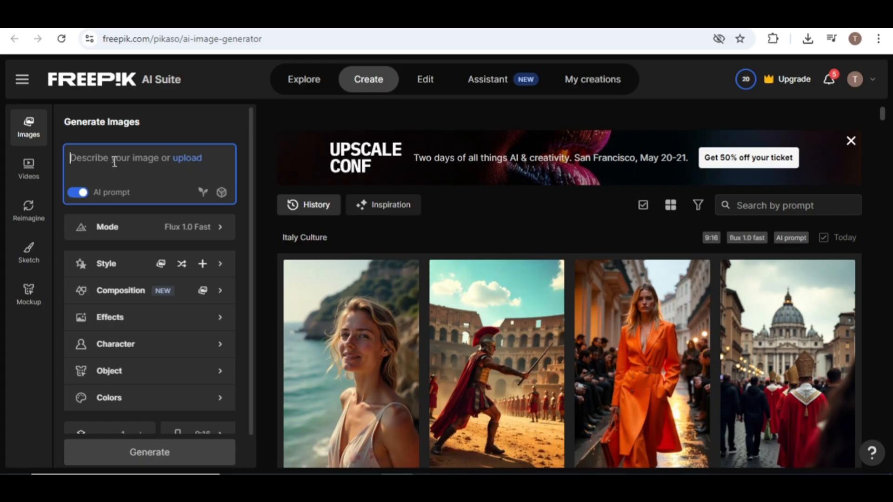
{"action": "scroll", "coordinate": [209, 329], "scroll_direction": "down", "scroll_amount": 1}
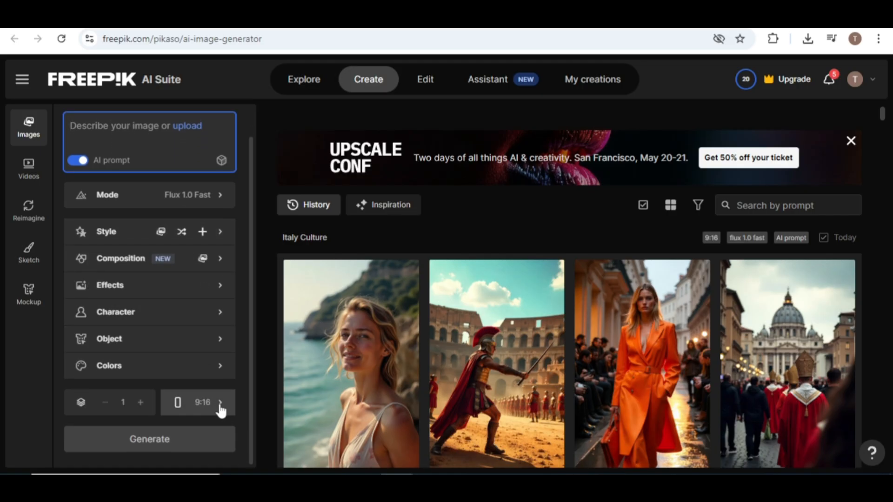
{"action": "scroll", "coordinate": [119, 343], "scroll_direction": "up", "scroll_amount": 1}
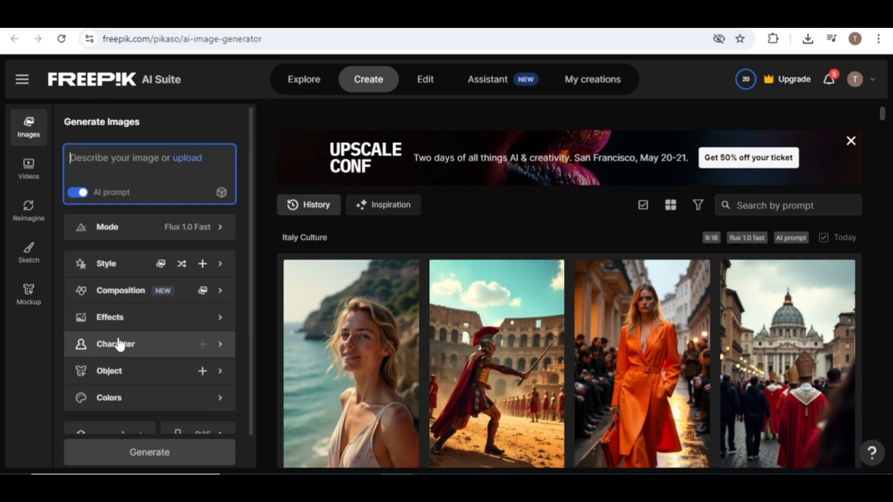
Step: Browse the style gallery and apply the photo style to the image generation
{"action": "left_click", "coordinate": [121, 271]}
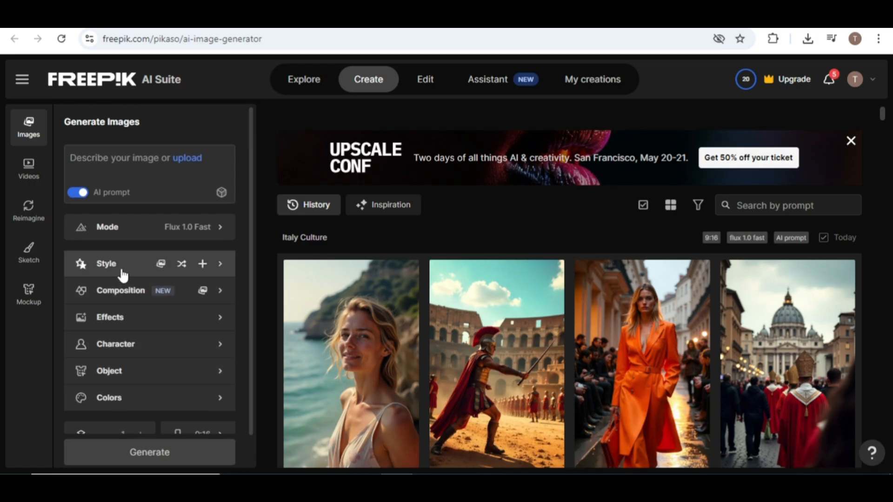
{"action": "scroll", "coordinate": [458, 328], "scroll_direction": "down", "scroll_amount": 3}
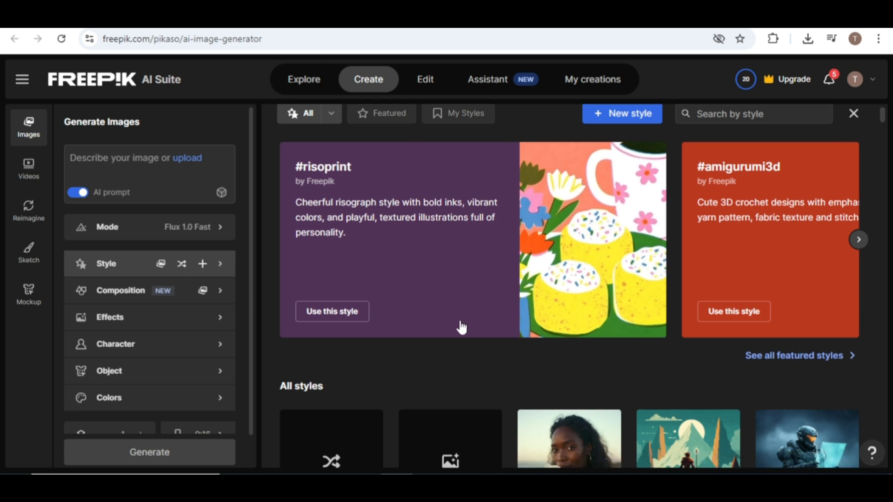
{"action": "scroll", "coordinate": [442, 343], "scroll_direction": "down", "scroll_amount": 1}
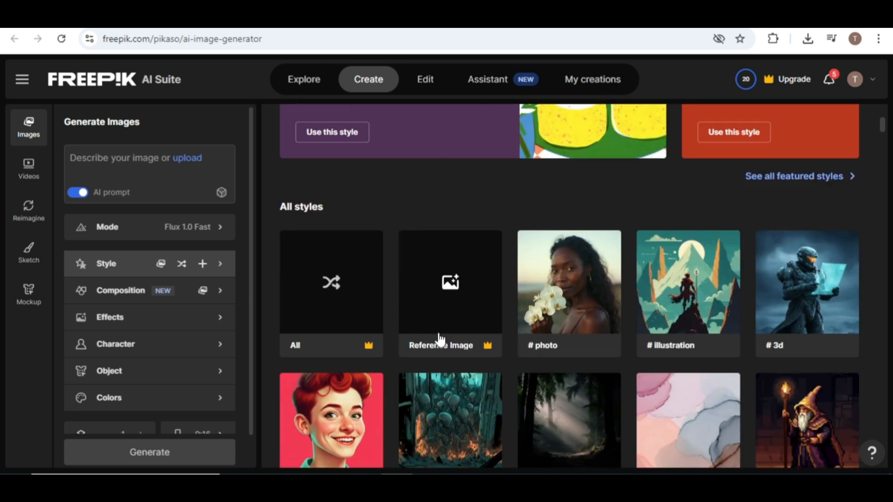
{"action": "scroll", "coordinate": [440, 341], "scroll_direction": "down", "scroll_amount": 1}
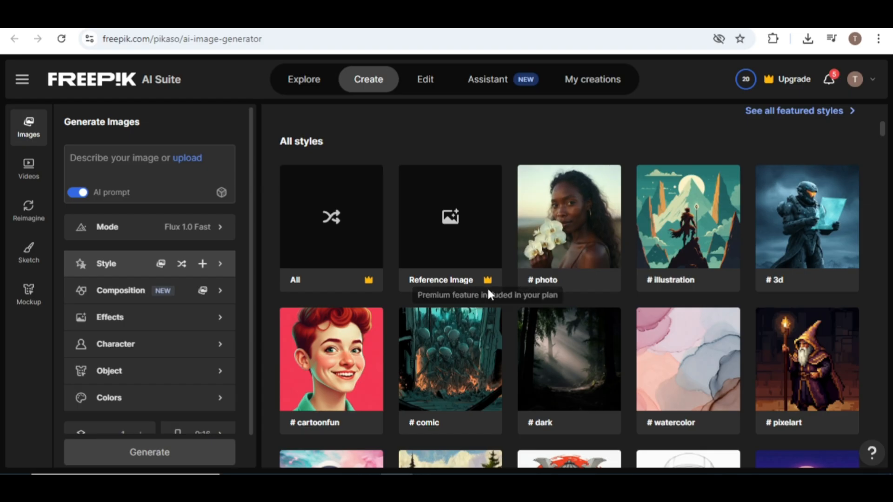
{"action": "mouse_move", "coordinate": [486, 284]}
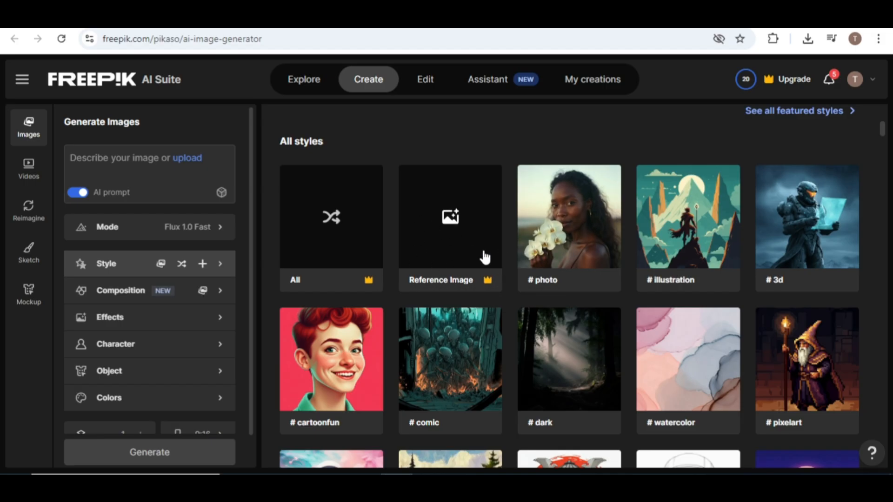
{"action": "scroll", "coordinate": [470, 424], "scroll_direction": "down", "scroll_amount": 3}
{"action": "scroll", "coordinate": [468, 424], "scroll_direction": "down", "scroll_amount": 5}
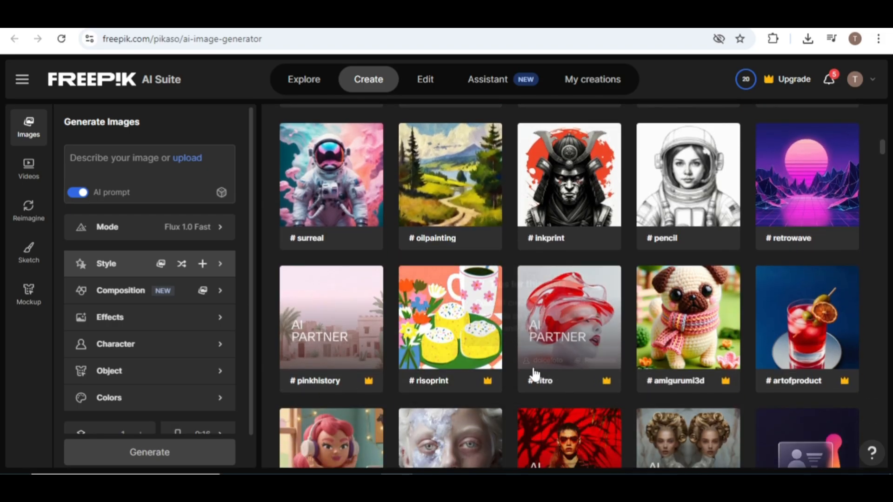
{"action": "scroll", "coordinate": [533, 373], "scroll_direction": "down", "scroll_amount": 3}
{"action": "scroll", "coordinate": [535, 374], "scroll_direction": "up", "scroll_amount": 8}
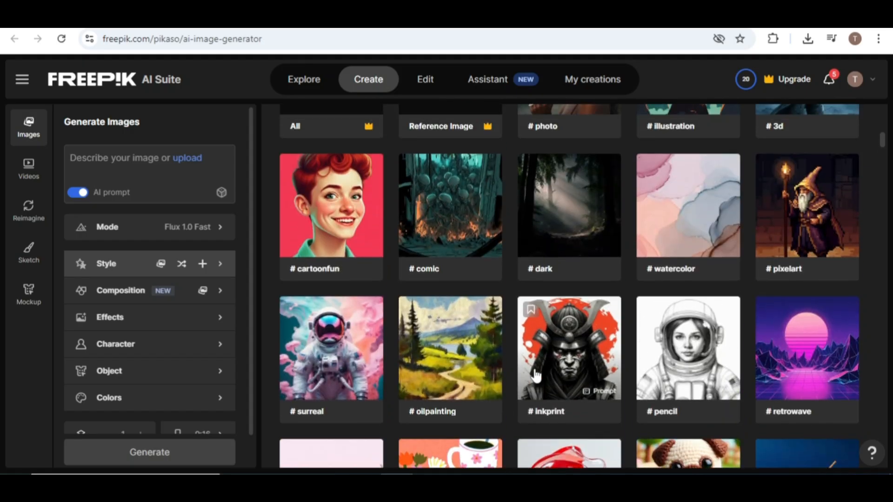
{"action": "scroll", "coordinate": [534, 372], "scroll_direction": "up", "scroll_amount": 5}
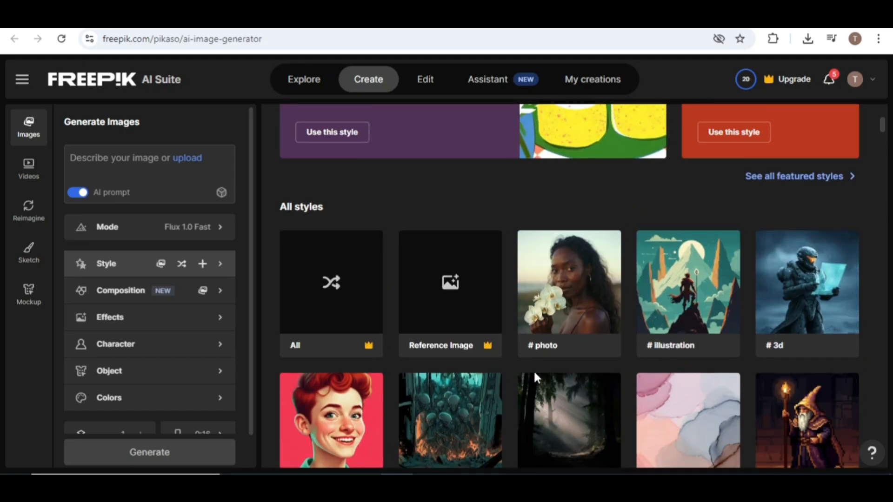
{"action": "left_click", "coordinate": [564, 316]}
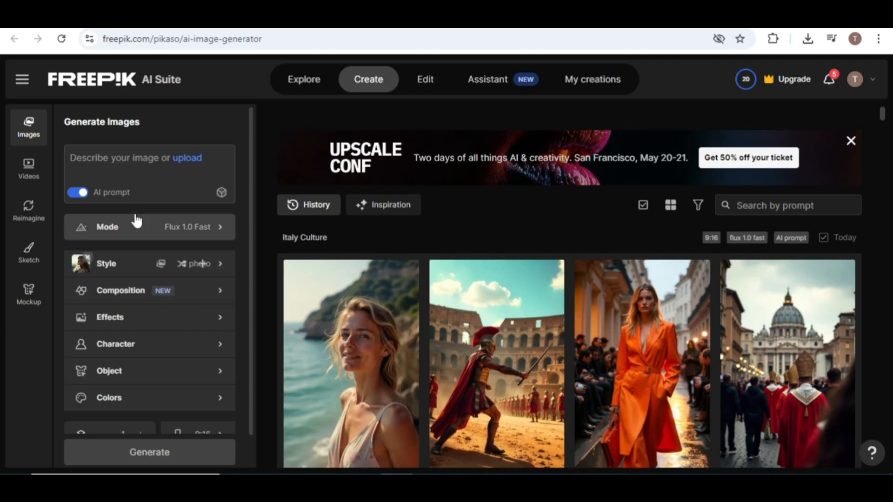
Step: Examine the available color effects and the premade characters for image generation
{"action": "scroll", "coordinate": [148, 230], "scroll_direction": "down", "scroll_amount": 1}
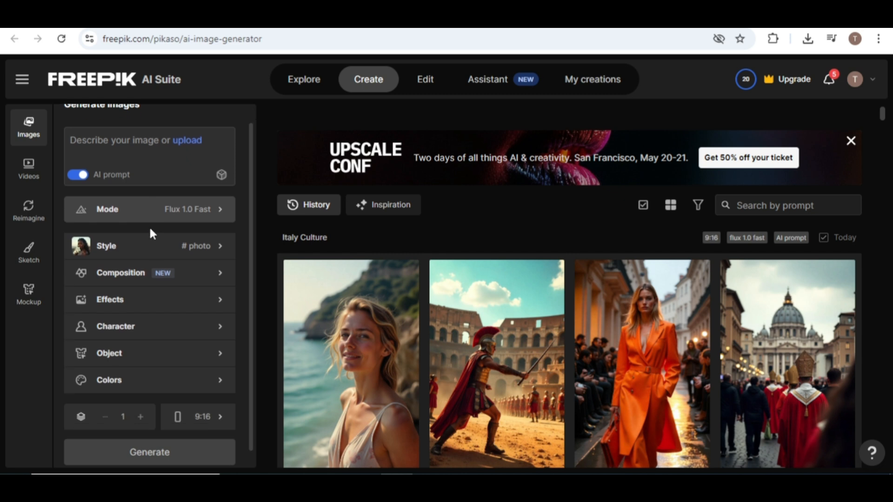
{"action": "left_click", "coordinate": [149, 298]}
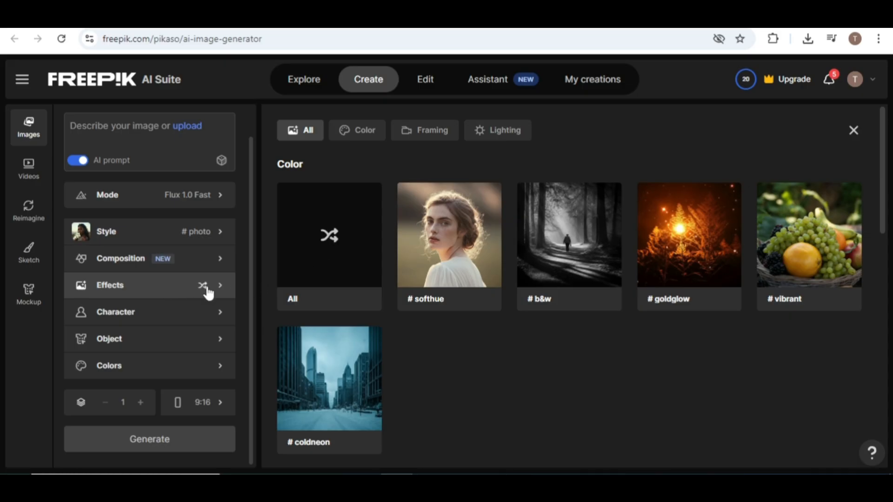
{"action": "mouse_move", "coordinate": [730, 278]}
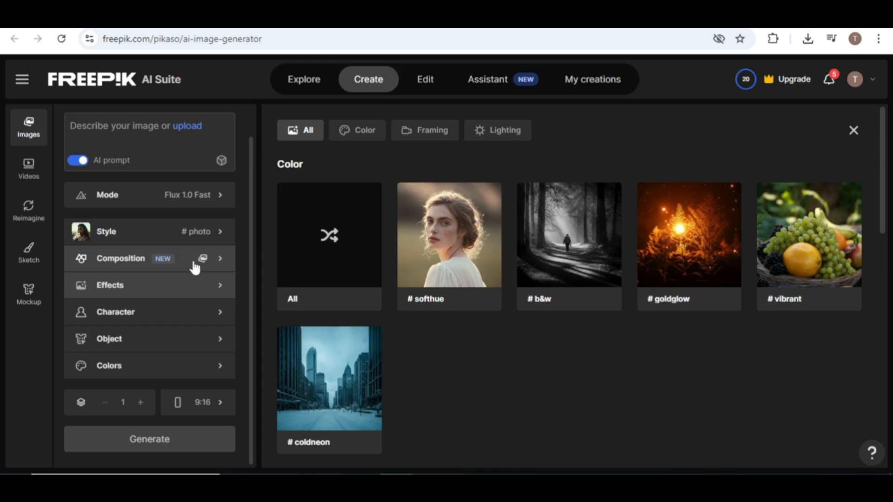
{"action": "left_click", "coordinate": [161, 320]}
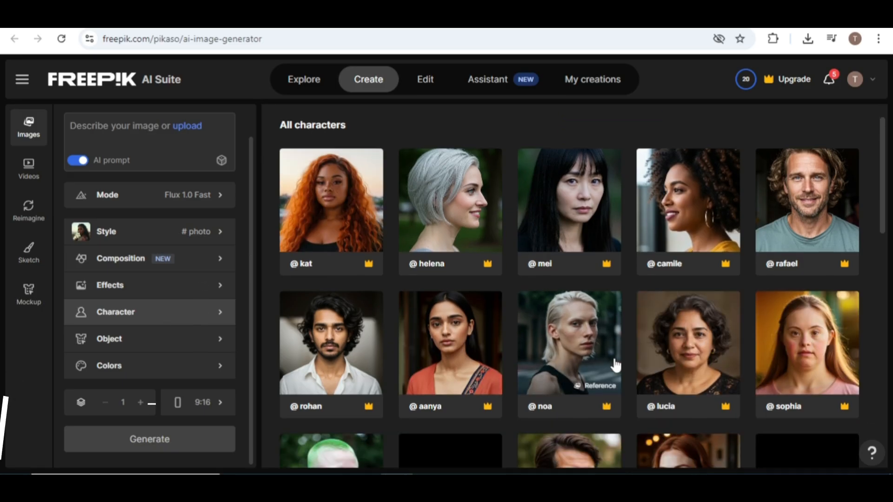
{"action": "scroll", "coordinate": [616, 365], "scroll_direction": "down", "scroll_amount": 3}
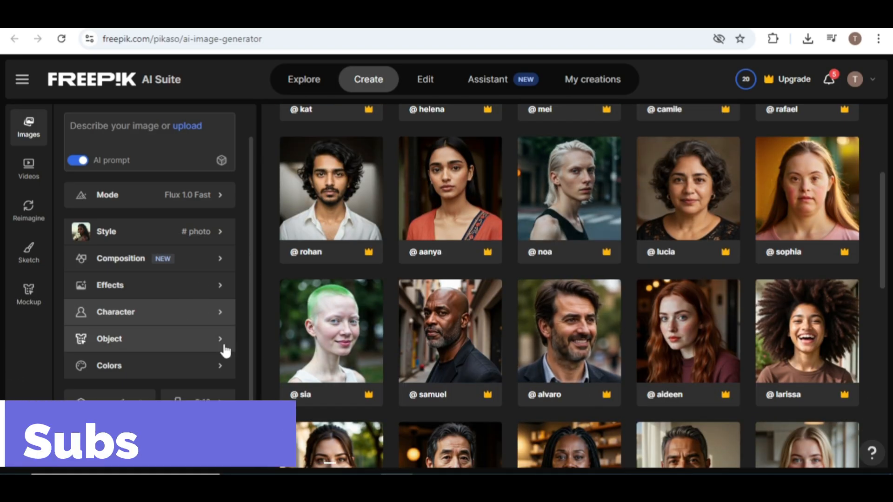
Step: Examine the object library and the color palettes offered for image generation
{"action": "left_click", "coordinate": [123, 343]}
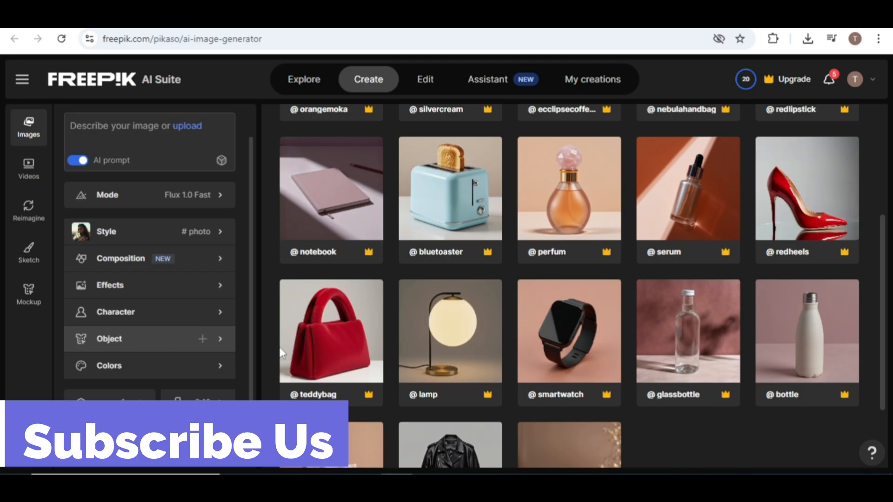
{"action": "scroll", "coordinate": [501, 333], "scroll_direction": "up", "scroll_amount": 2}
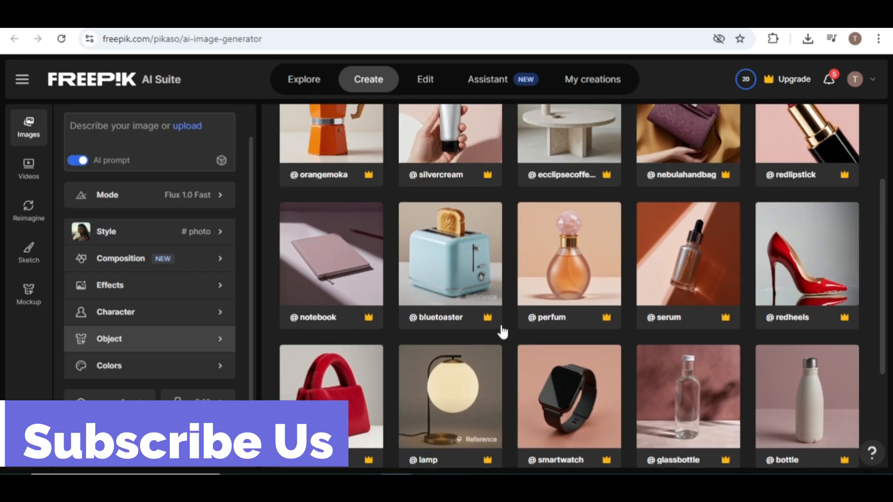
{"action": "scroll", "coordinate": [502, 332], "scroll_direction": "up", "scroll_amount": 3}
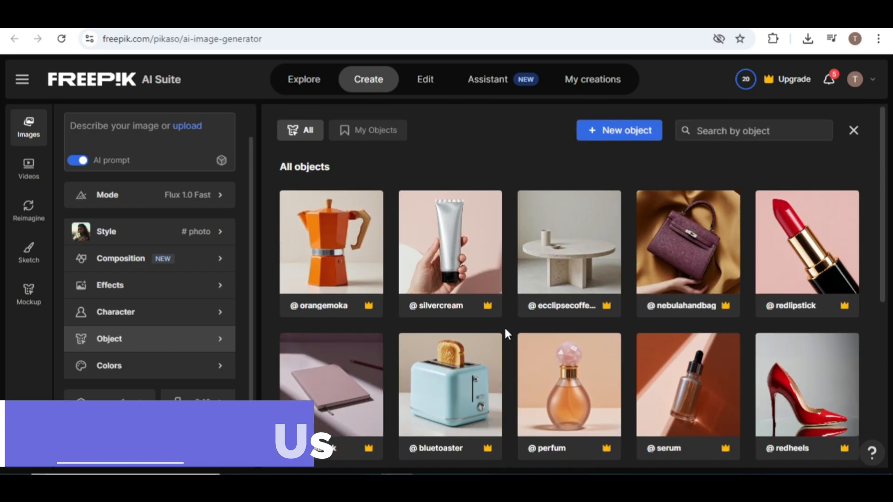
{"action": "left_click", "coordinate": [160, 374]}
{"action": "scroll", "coordinate": [460, 363], "scroll_direction": "down", "scroll_amount": 3}
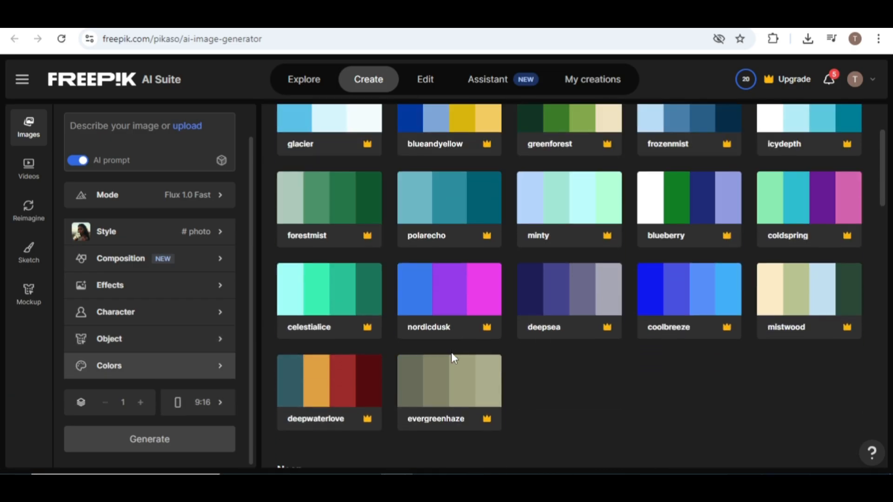
{"action": "scroll", "coordinate": [451, 356], "scroll_direction": "up", "scroll_amount": 1}
{"action": "scroll", "coordinate": [399, 390], "scroll_direction": "up", "scroll_amount": 1}
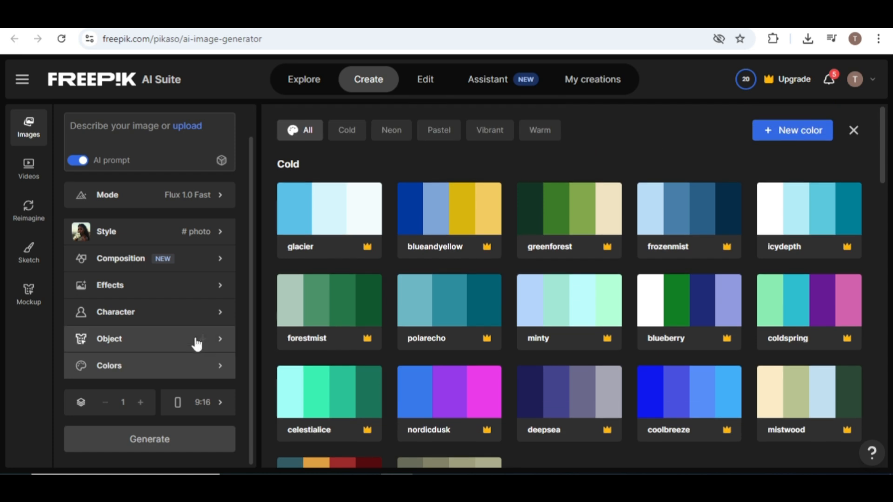
Step: Examine the available generation models and their variants, including the Mystic, Flux and Classic families
{"action": "left_click", "coordinate": [163, 206]}
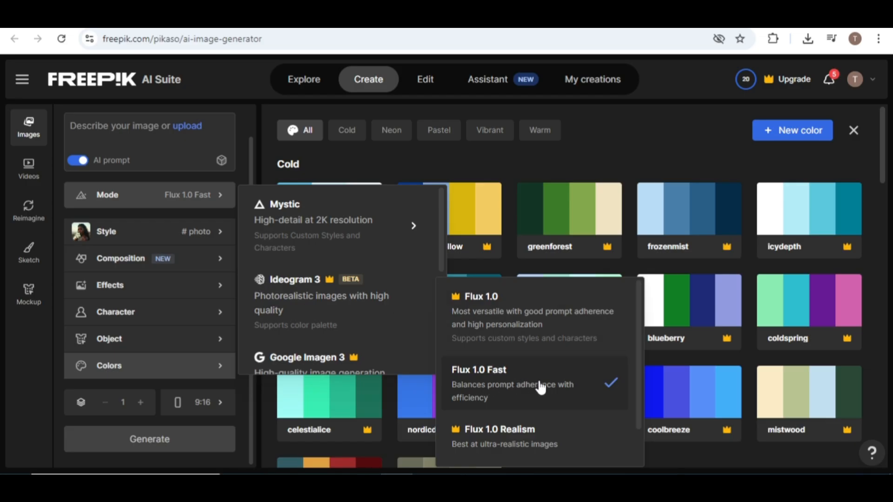
{"action": "left_click", "coordinate": [161, 203]}
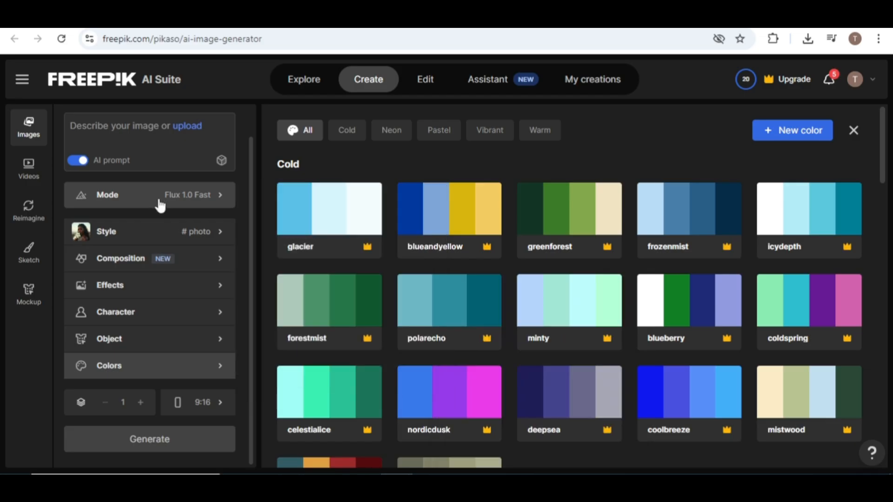
{"action": "left_click", "coordinate": [191, 199]}
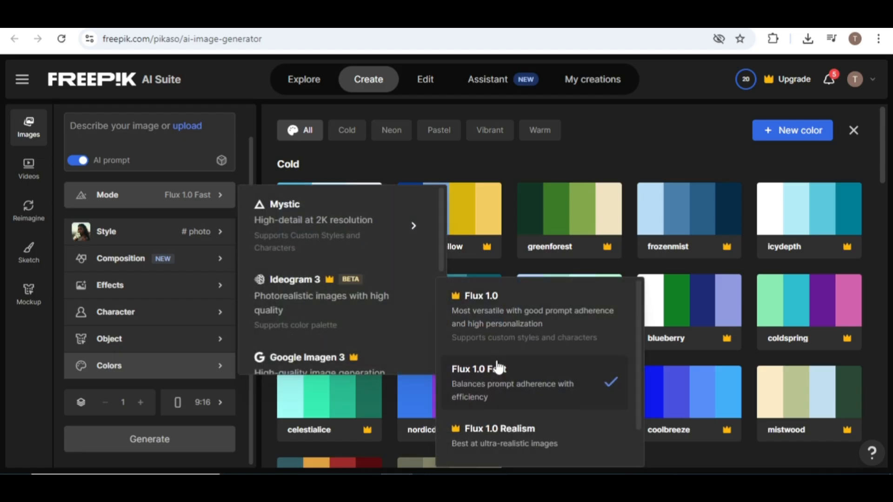
{"action": "left_click", "coordinate": [321, 225]}
{"action": "scroll", "coordinate": [322, 224], "scroll_direction": "down", "scroll_amount": 3}
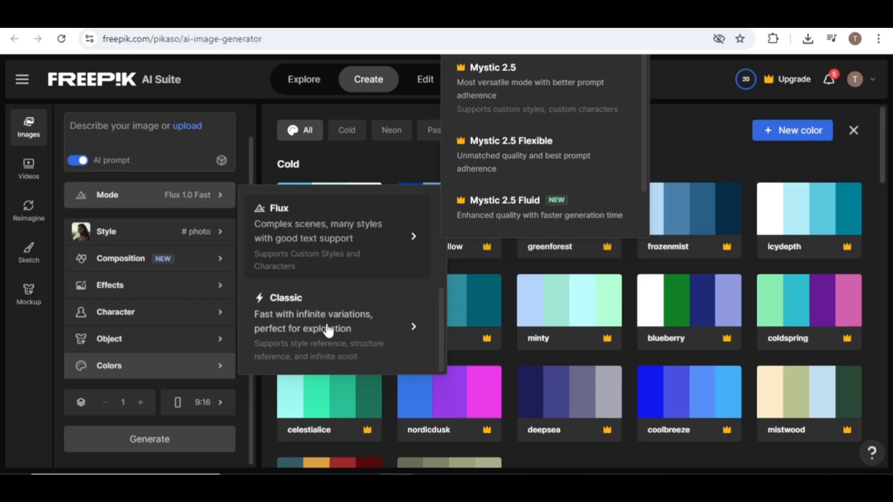
{"action": "scroll", "coordinate": [332, 325], "scroll_direction": "up", "scroll_amount": 3}
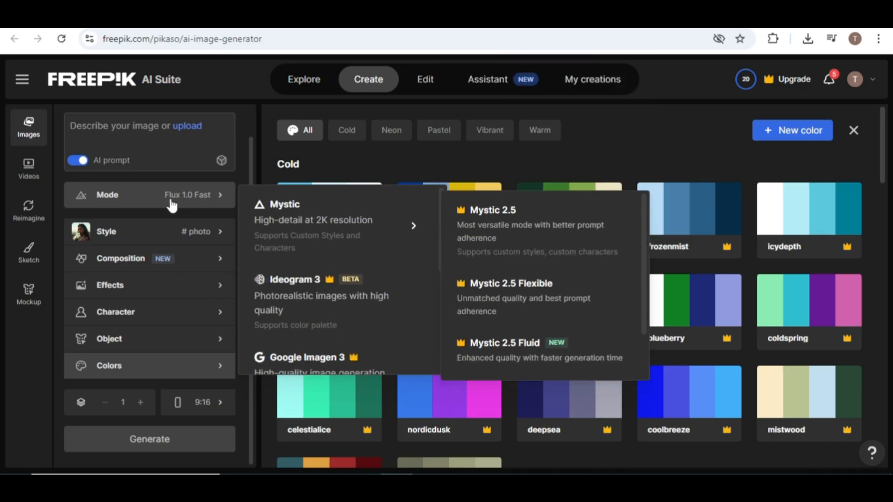
{"action": "left_click", "coordinate": [165, 207]}
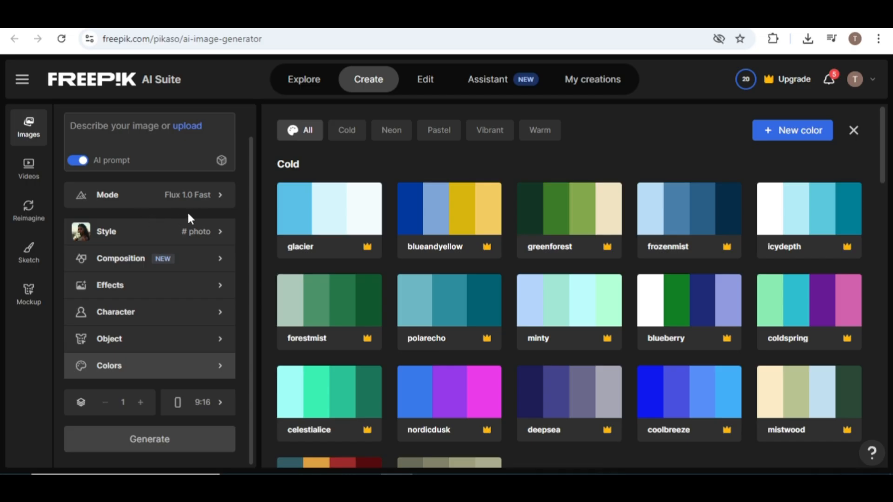
Step: Enter the prompt "Italy Colossium in the mug, generate mug mockup" and generate the image
{"action": "left_click", "coordinate": [123, 133]}
{"action": "type", "text": "Italy Colossium in the mug, generate mug mockup"}
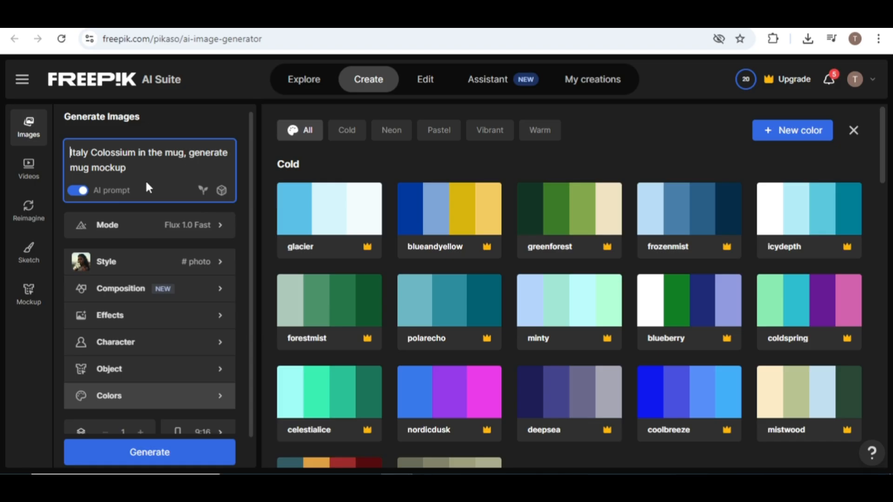
{"action": "scroll", "coordinate": [156, 241], "scroll_direction": "down", "scroll_amount": 1}
{"action": "left_click", "coordinate": [155, 443]}
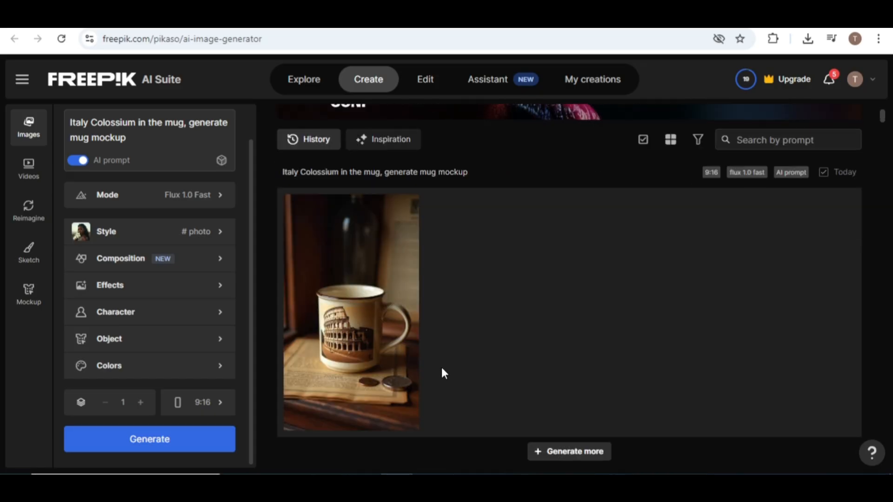
Step: View the generated Colosseum mug image enlarged, inspect its details up close and close the preview
{"action": "mouse_move", "coordinate": [369, 358]}
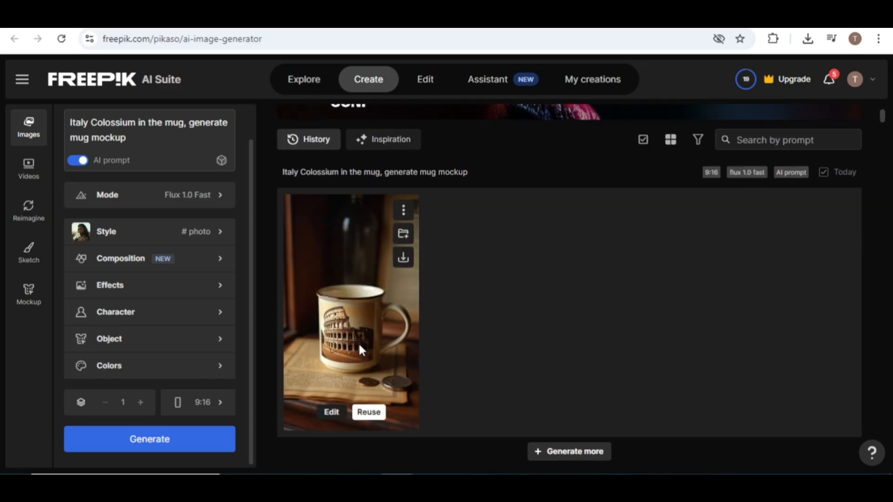
{"action": "left_click", "coordinate": [360, 345]}
{"action": "scroll", "coordinate": [340, 279], "scroll_direction": "up", "scroll_amount": 5}
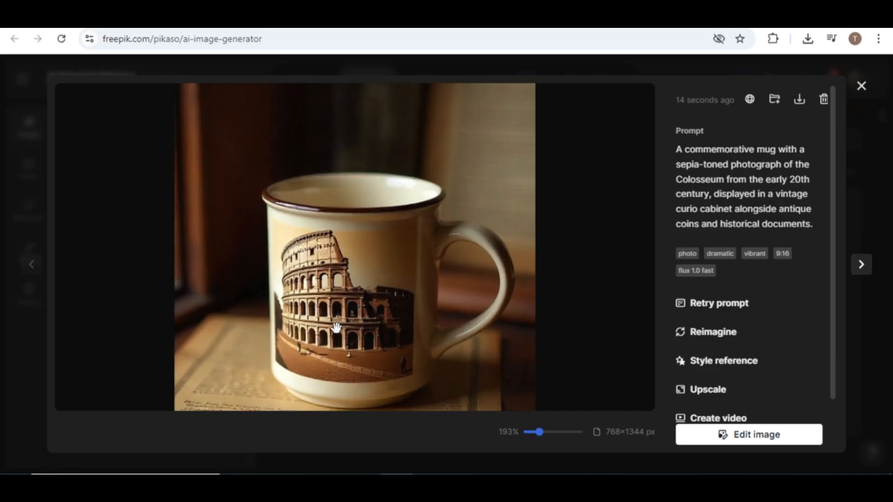
{"action": "scroll", "coordinate": [381, 298], "scroll_direction": "down", "scroll_amount": 2}
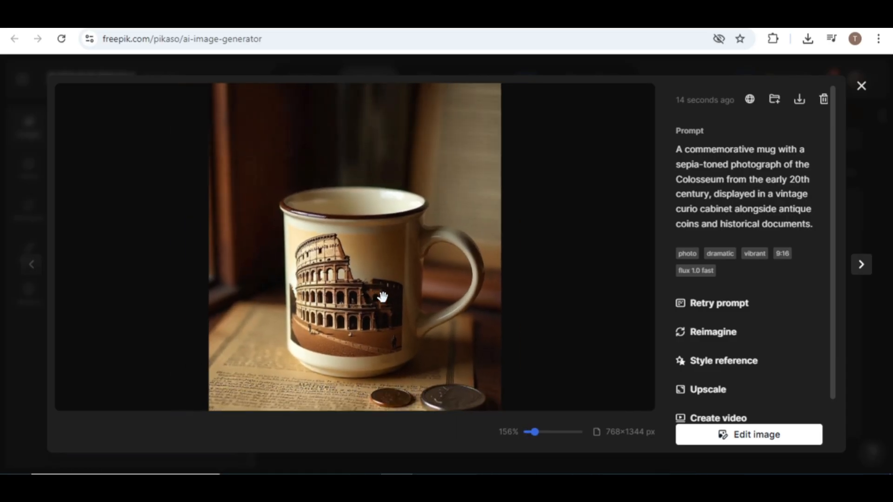
{"action": "scroll", "coordinate": [383, 297], "scroll_direction": "down", "scroll_amount": 3}
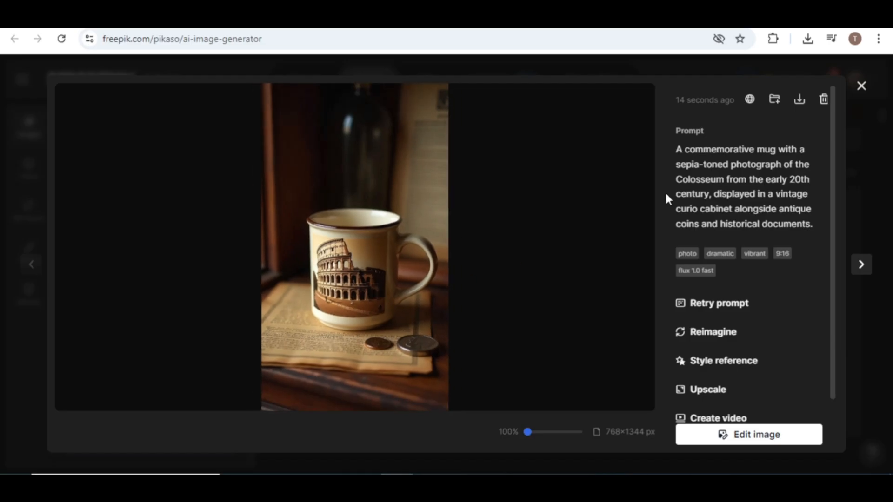
{"action": "left_click", "coordinate": [861, 86]}
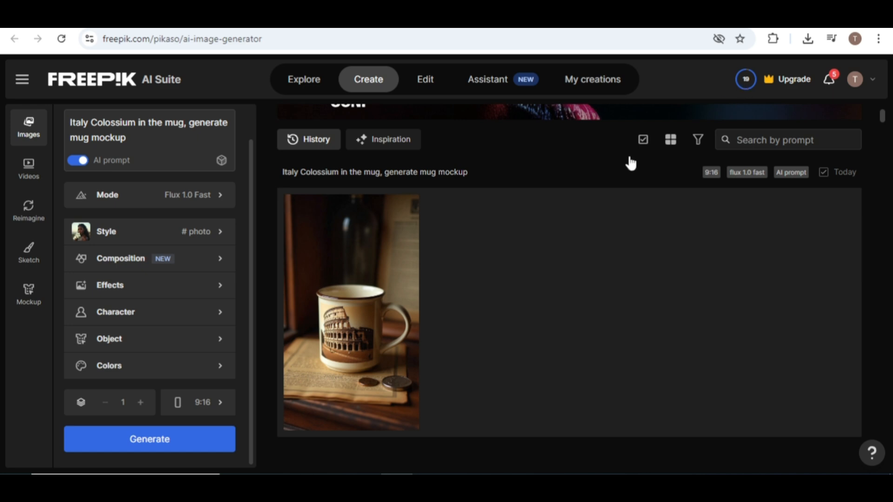
Step: Generate another image from the same mug prompt, then inspect the new result up close and close its preview
{"action": "left_click", "coordinate": [116, 445]}
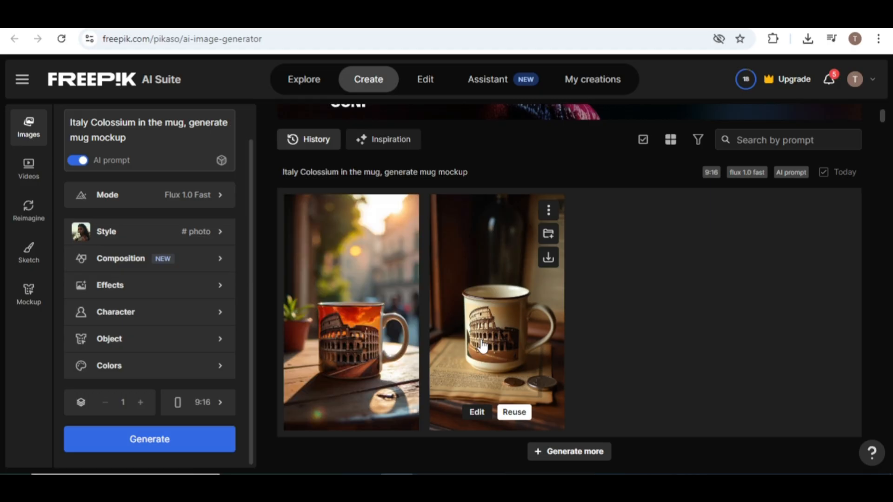
{"action": "left_click", "coordinate": [364, 365]}
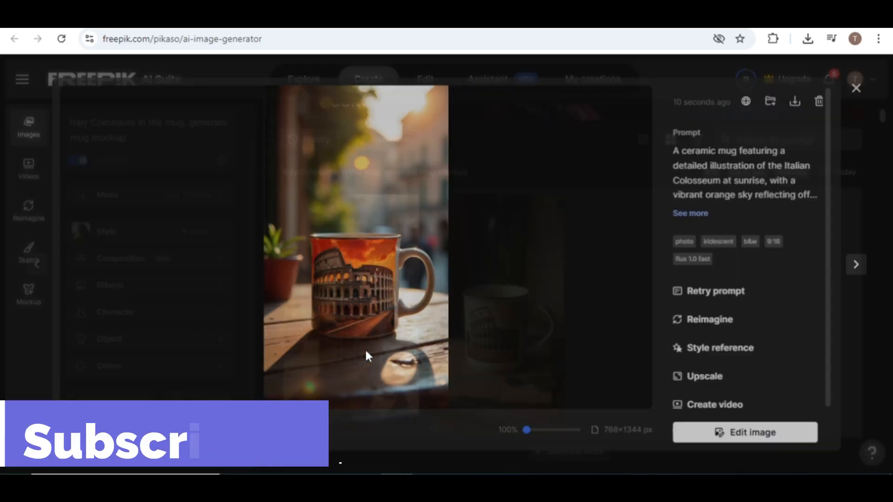
{"action": "scroll", "coordinate": [333, 305], "scroll_direction": "up", "scroll_amount": 4}
{"action": "left_click_drag", "start_coordinate": [397, 315], "coordinate": [430, 196]}
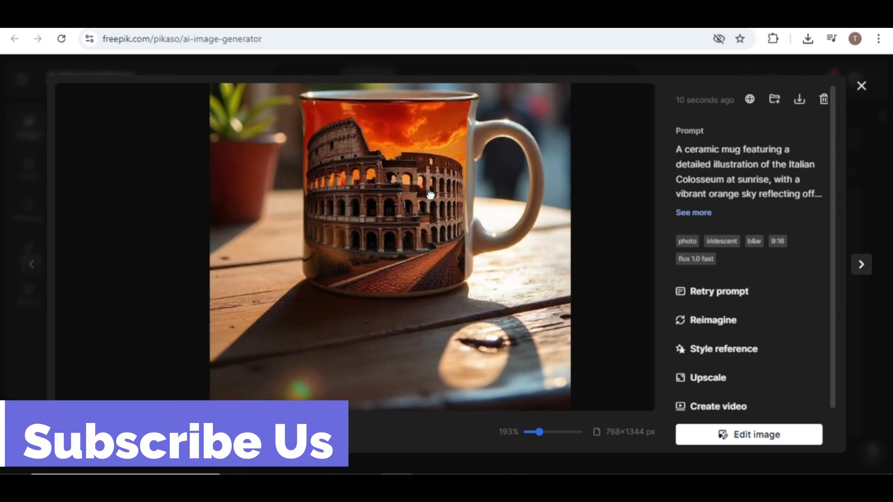
{"action": "scroll", "coordinate": [401, 259], "scroll_direction": "up", "scroll_amount": 2}
{"action": "scroll", "coordinate": [432, 252], "scroll_direction": "down", "scroll_amount": 3}
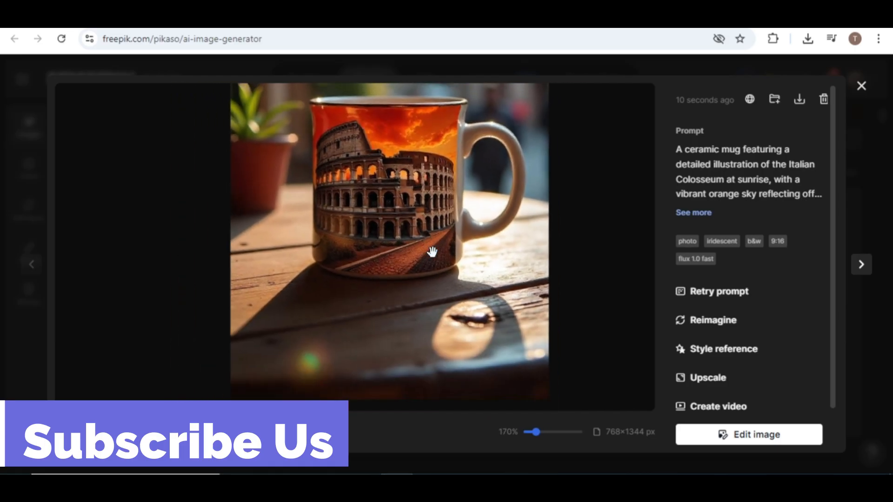
{"action": "scroll", "coordinate": [432, 252], "scroll_direction": "down", "scroll_amount": 4}
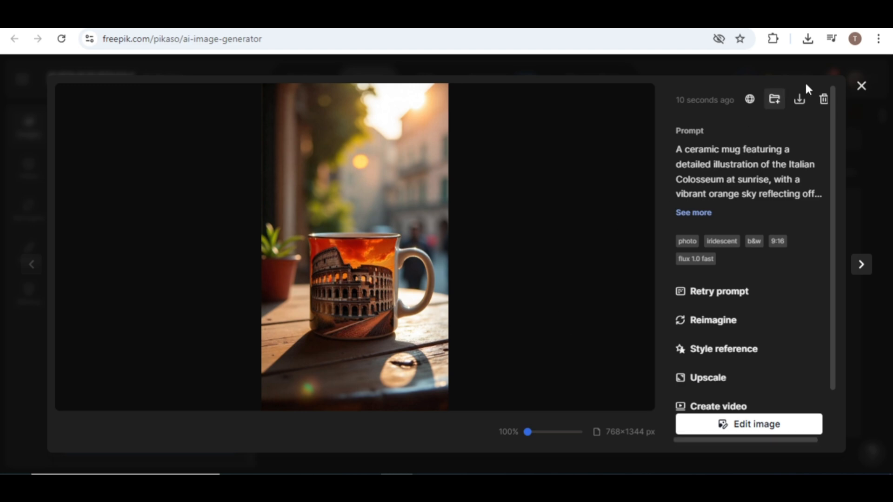
{"action": "left_click", "coordinate": [861, 86]}
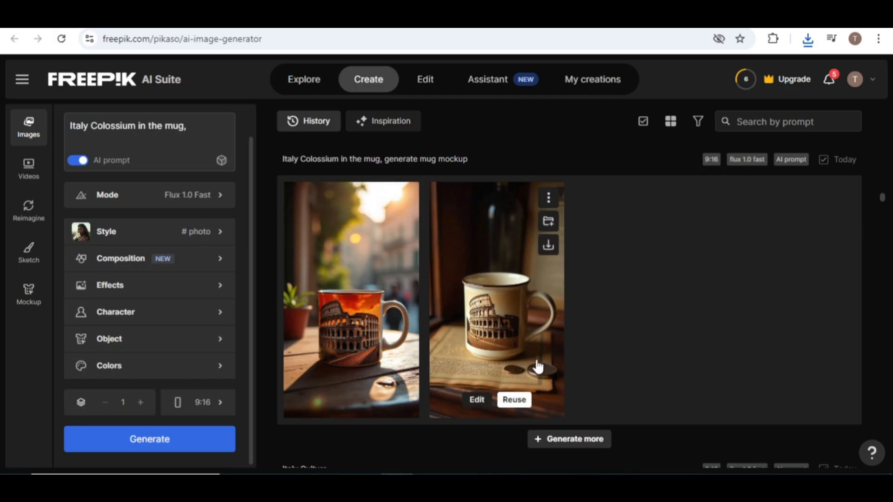
{"action": "mouse_move", "coordinate": [390, 379]}
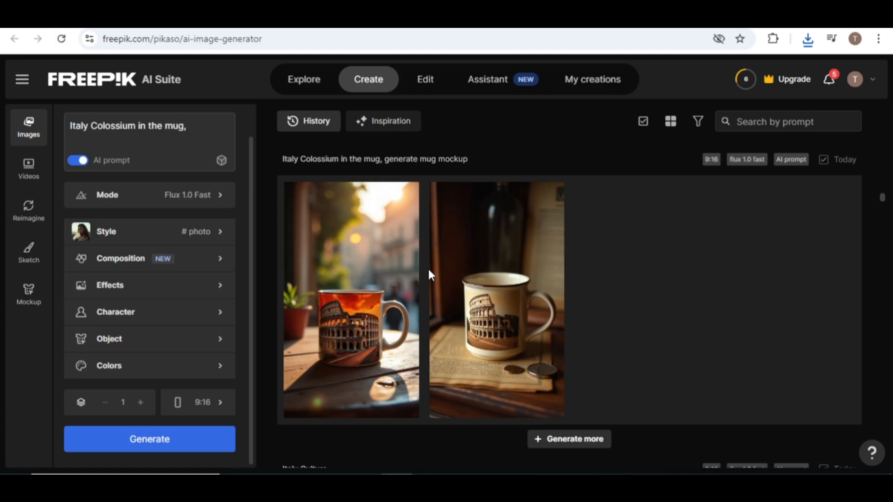
{"action": "mouse_move", "coordinate": [265, 474]}
{"action": "mouse_move", "coordinate": [556, 324]}
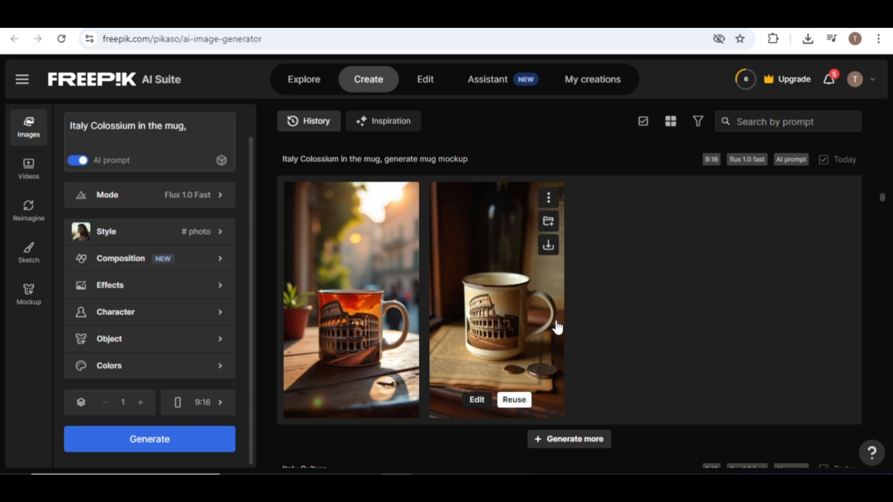